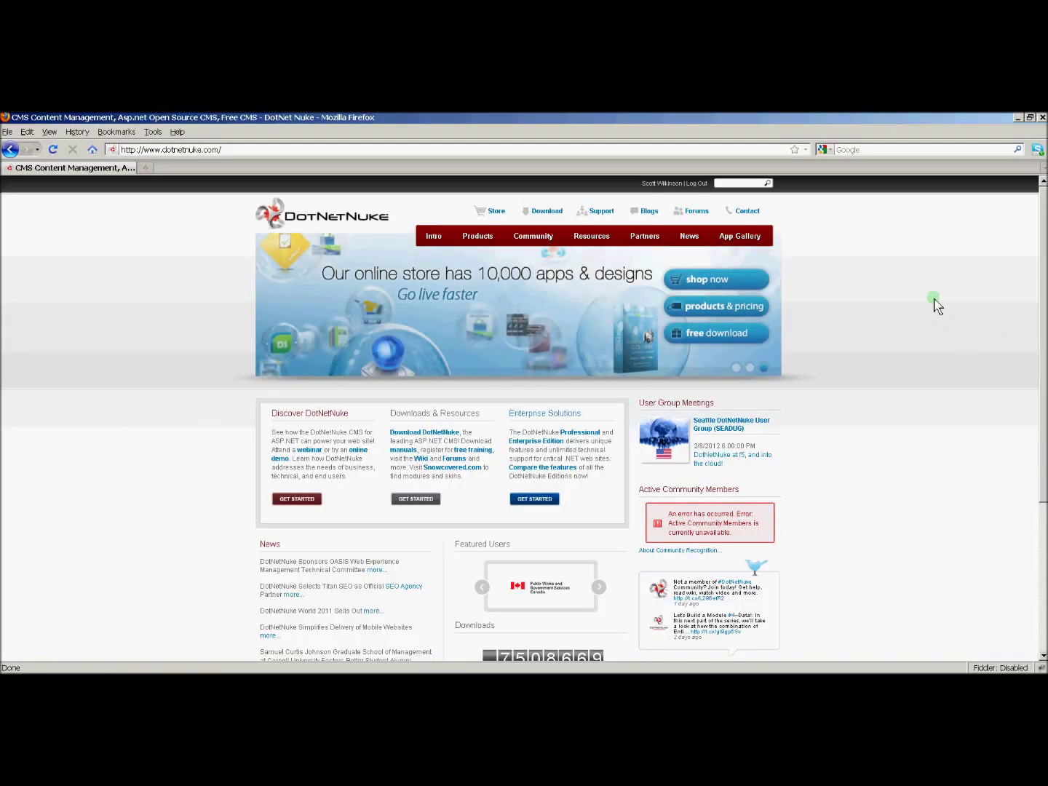
Step: Go from the dotnetnuke.com home page to the DotNetNuke Downloads page
{"action": "left_click", "coordinate": [553, 211]}
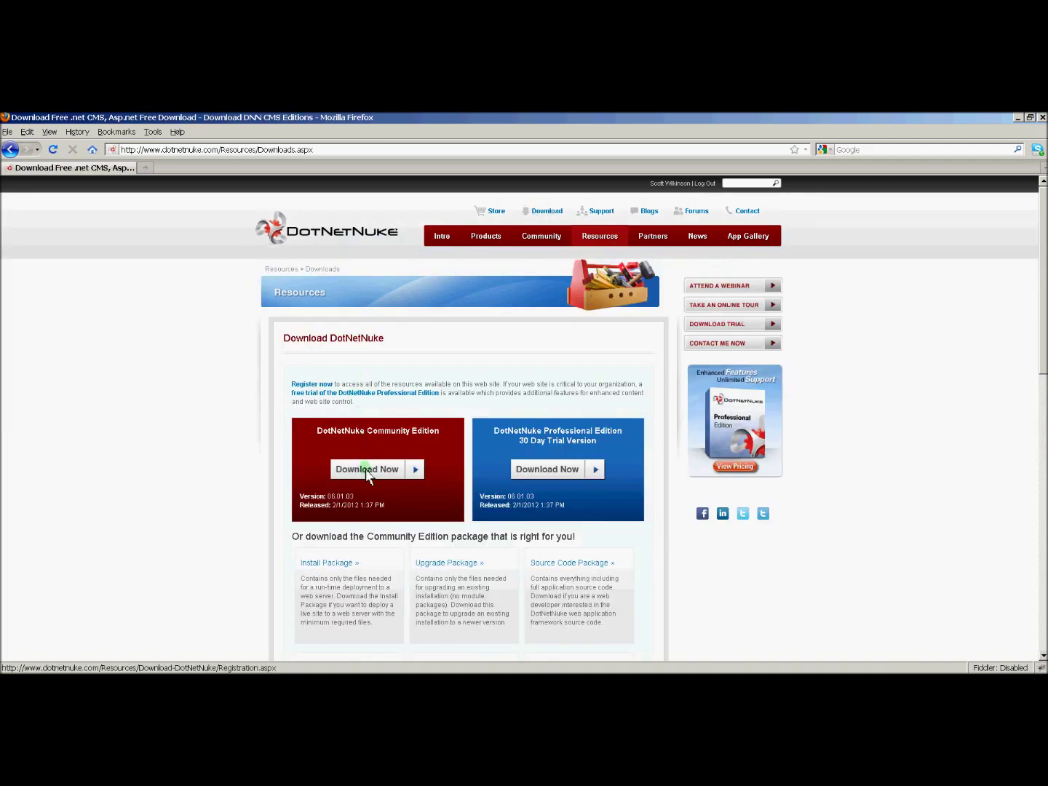
Step: Register for the free Community Edition download and pick its WebMatrix install version
{"action": "left_click", "coordinate": [367, 470]}
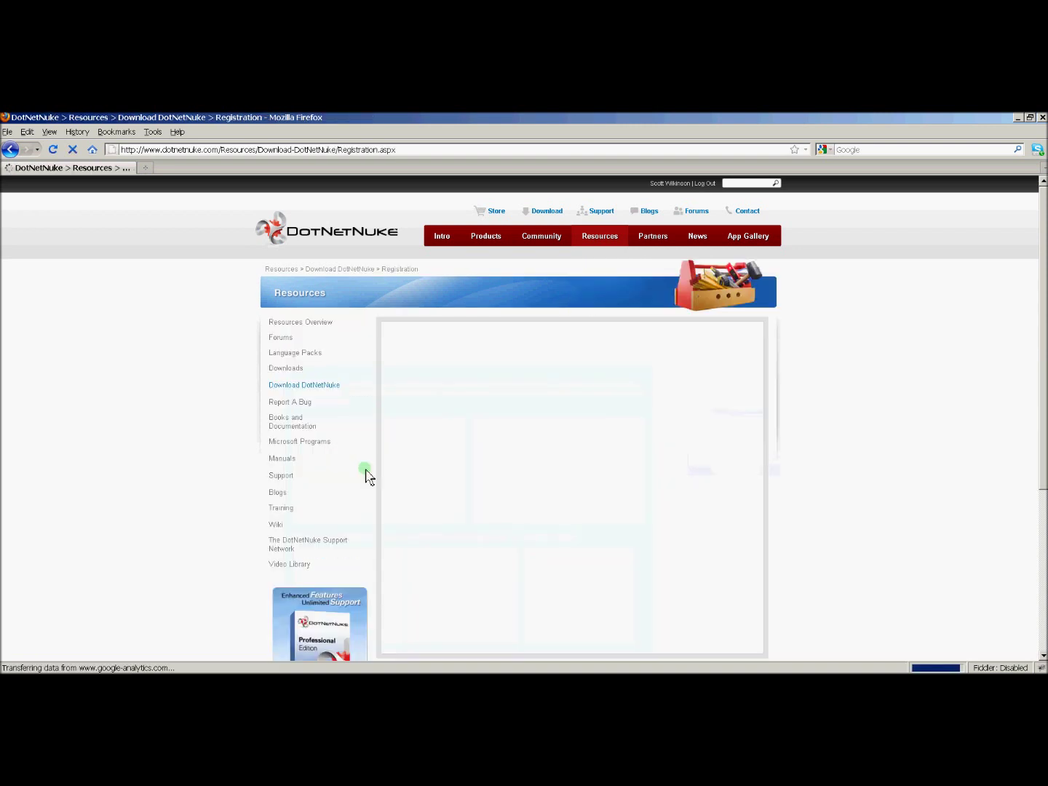
{"action": "left_click", "coordinate": [549, 458]}
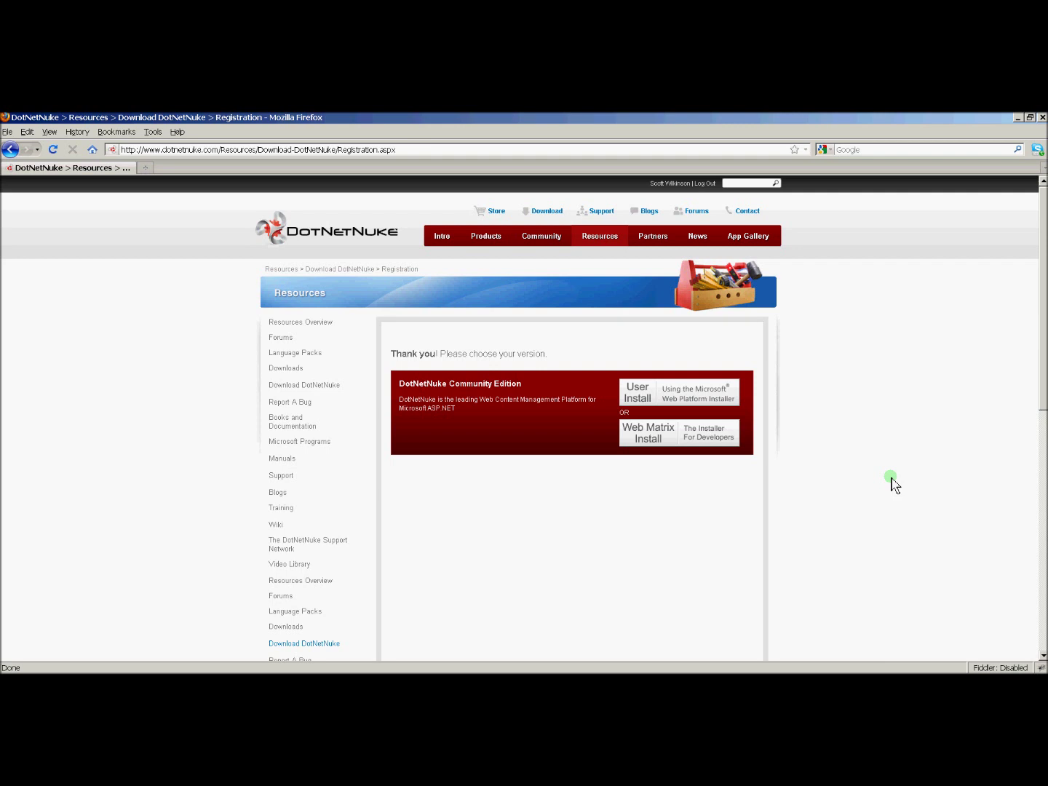
{"action": "left_click", "coordinate": [643, 438]}
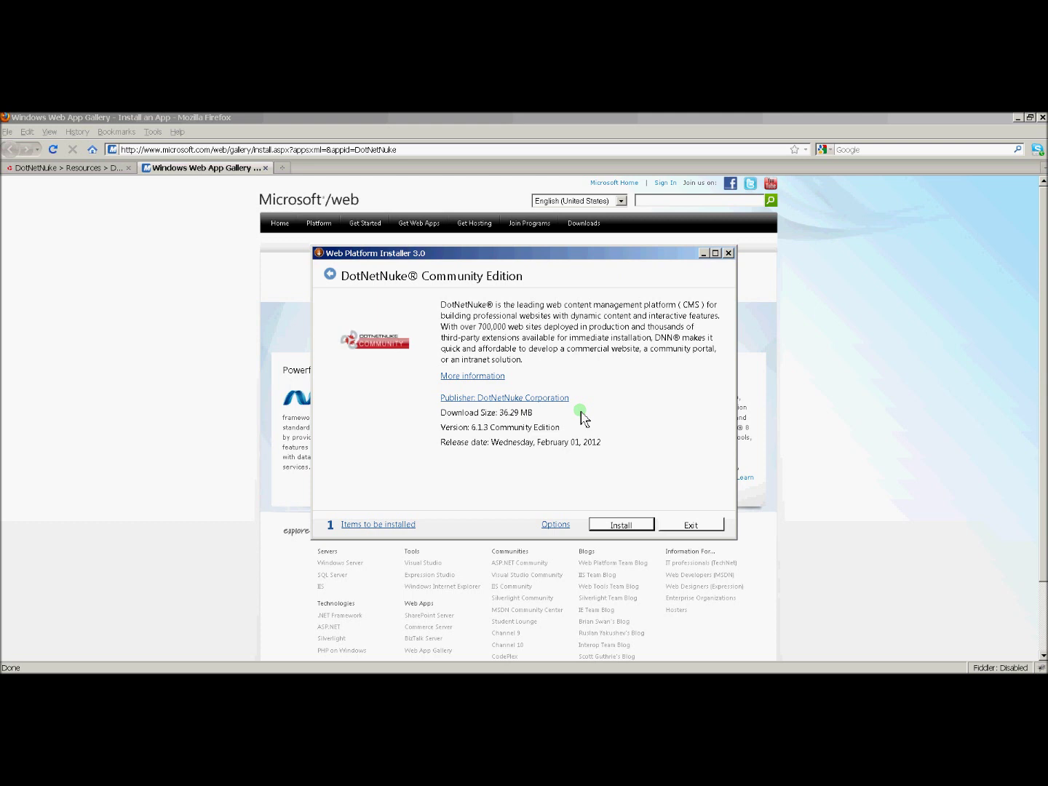
Step: Install DotNetNuke Community Edition 6.1.3 via Web Platform Installer, accepting the license terms
{"action": "left_click", "coordinate": [632, 525]}
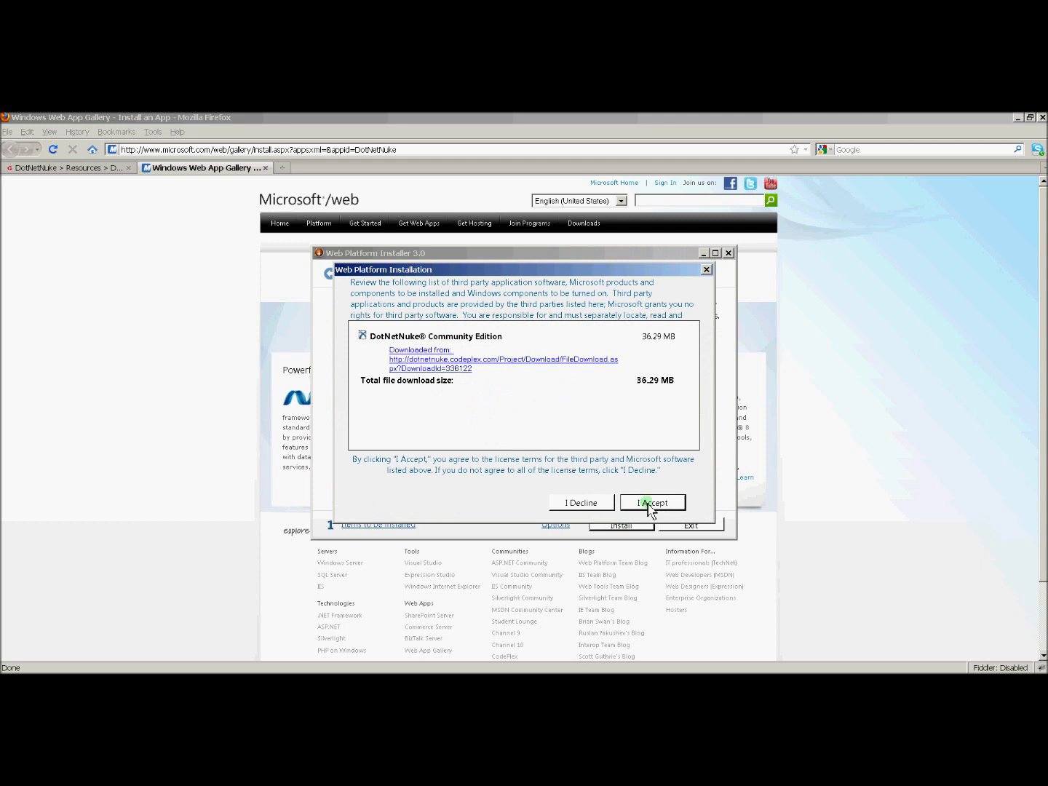
{"action": "left_click", "coordinate": [649, 503]}
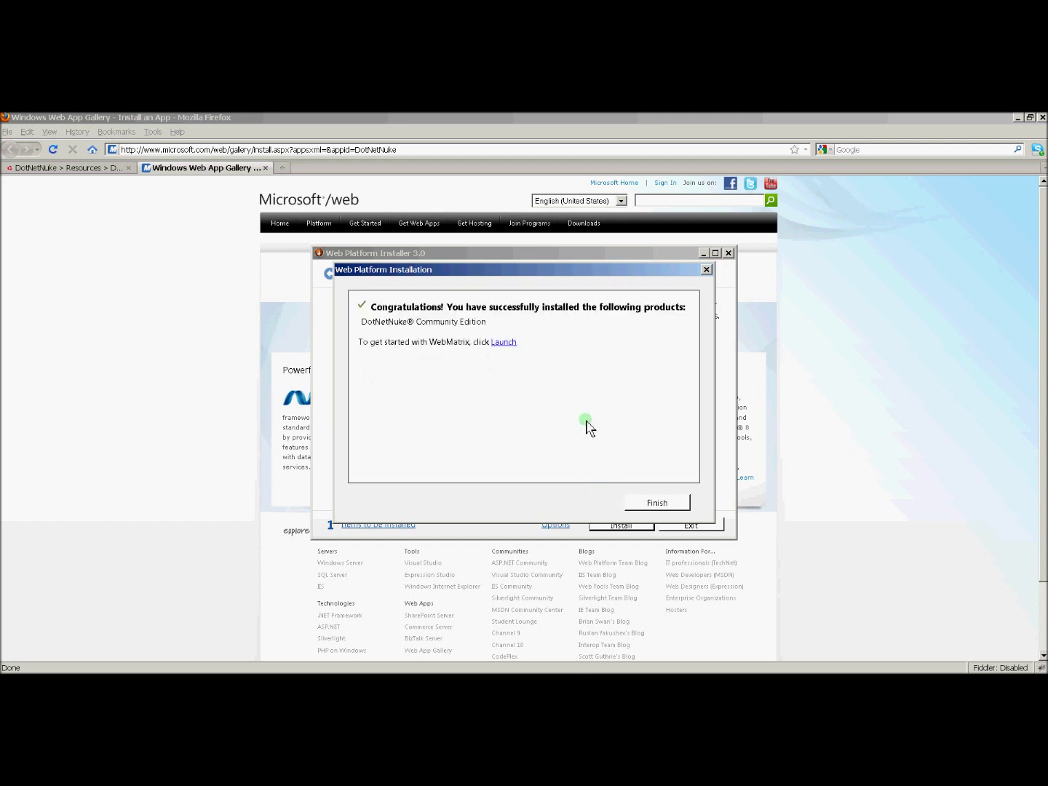
{"action": "left_click", "coordinate": [650, 504]}
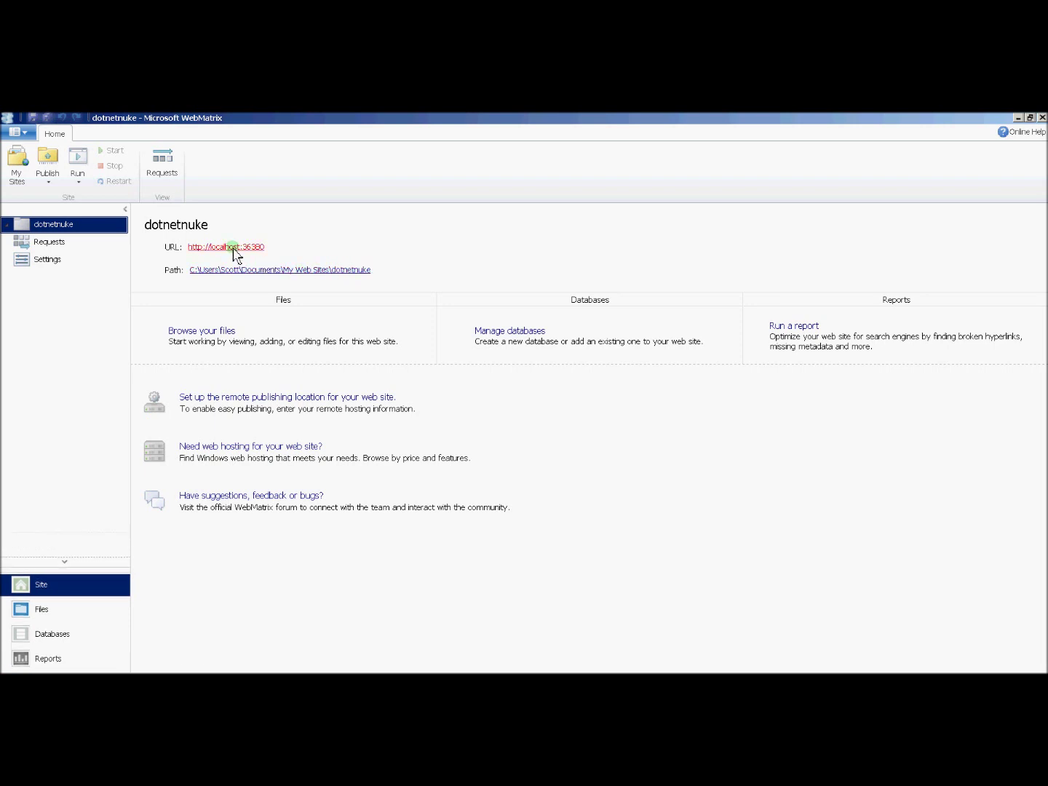
Step: Launch the dotnetnuke site in Firefox from its localhost URL in WebMatrix
{"action": "left_click", "coordinate": [232, 248]}
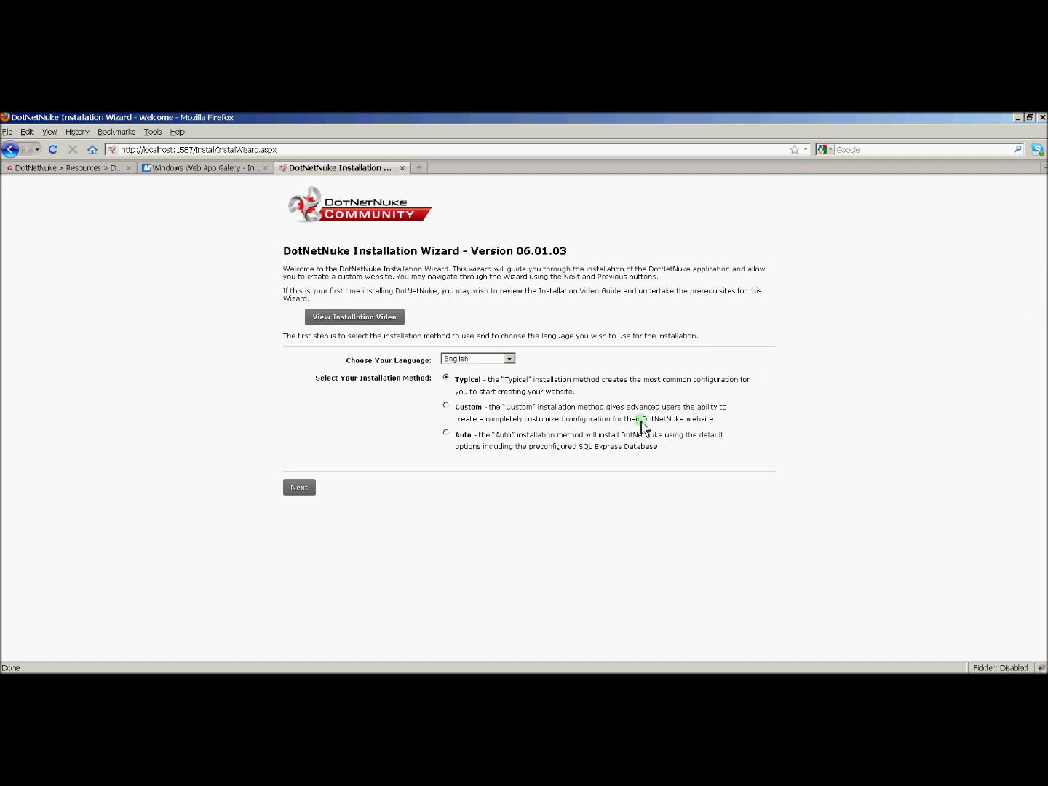
Step: Proceed with the Typical install past the permissions check and choose SQL Server 2005/2008 Database
{"action": "left_click", "coordinate": [296, 489]}
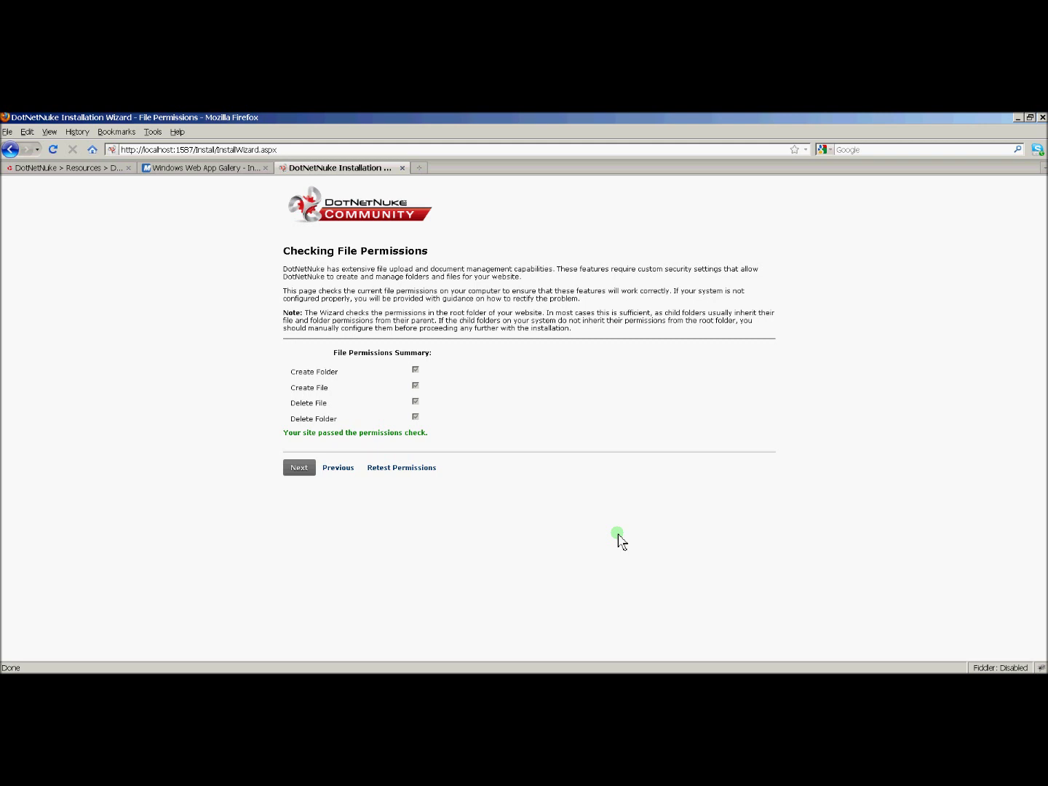
{"action": "left_click", "coordinate": [300, 471]}
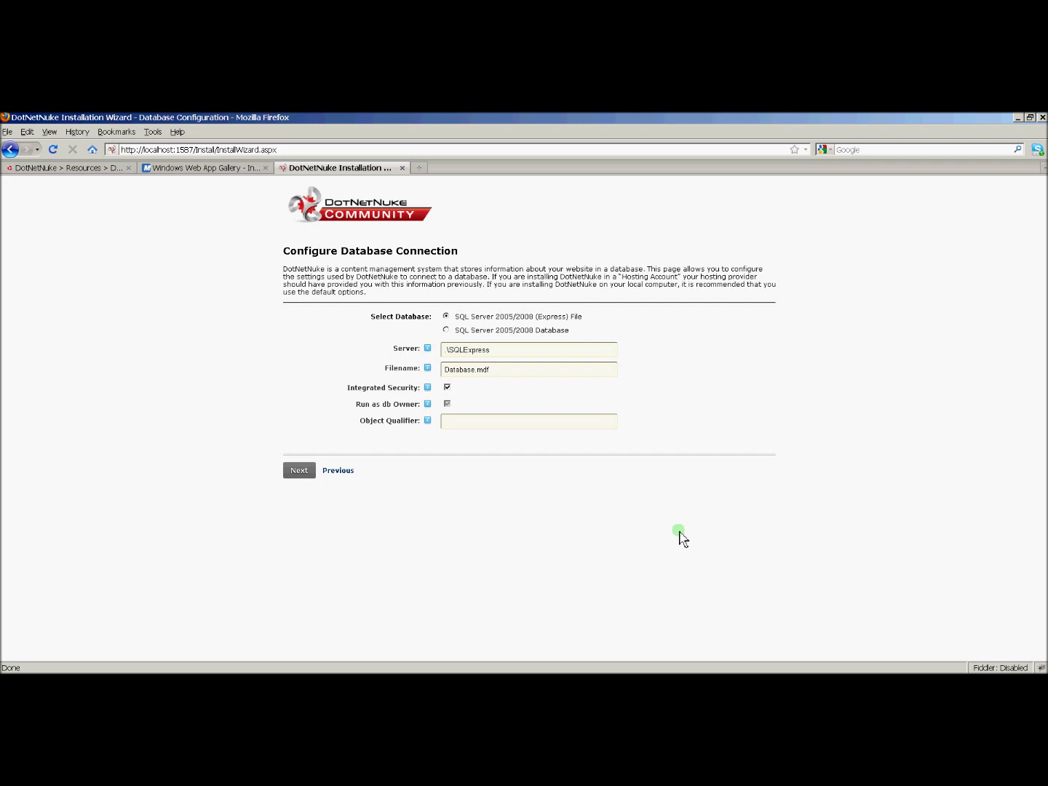
{"action": "left_click", "coordinate": [447, 331]}
Step: In SSMS, create a new database named dnn6, then select the dnnuser login
{"action": "key", "text": "alt+Tab"}
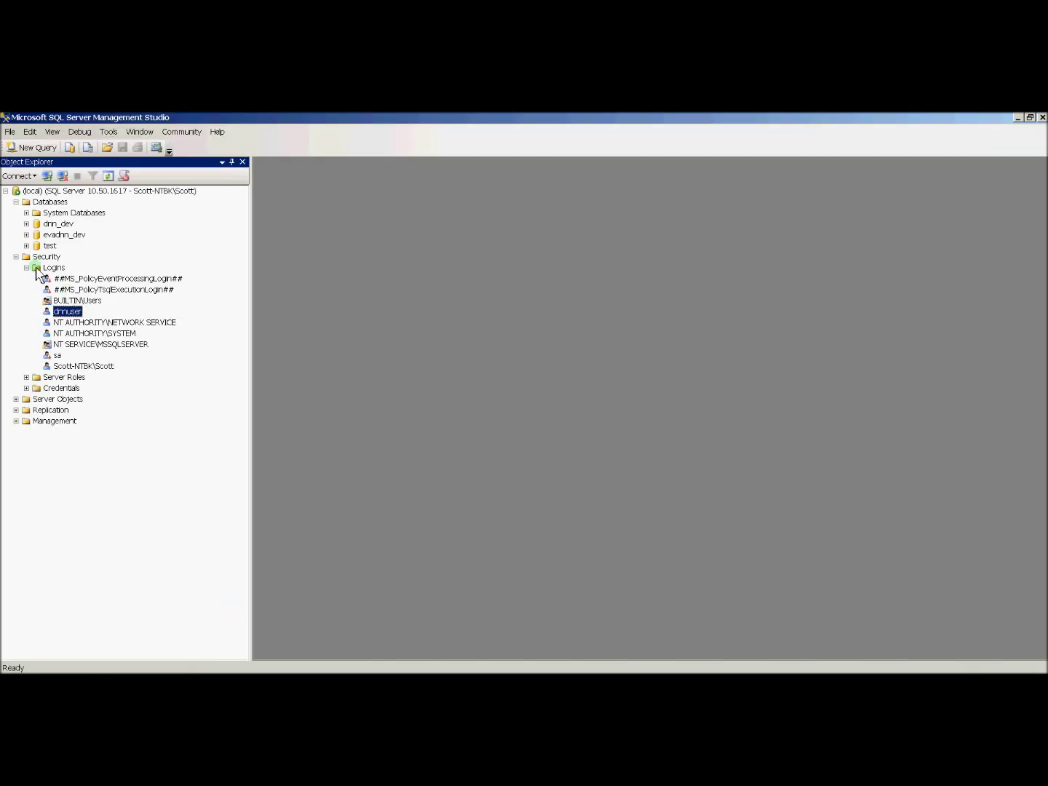
{"action": "right_click", "coordinate": [64, 203]}
{"action": "left_click", "coordinate": [77, 208]}
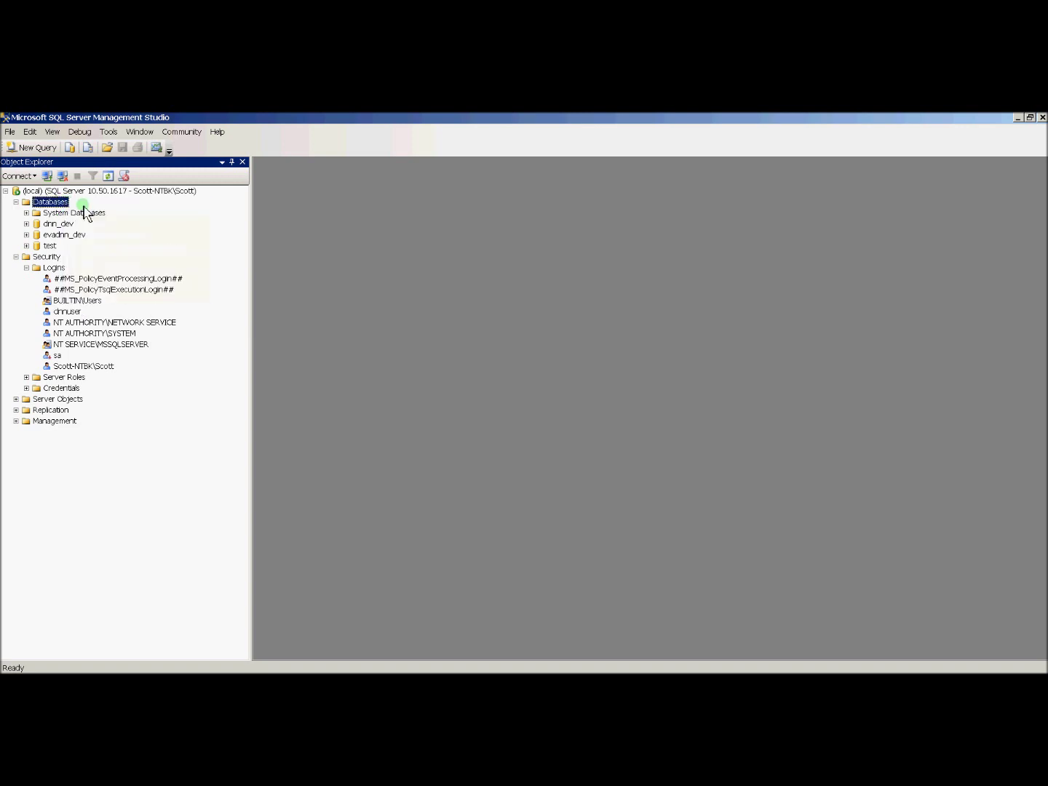
{"action": "left_click", "coordinate": [592, 226]}
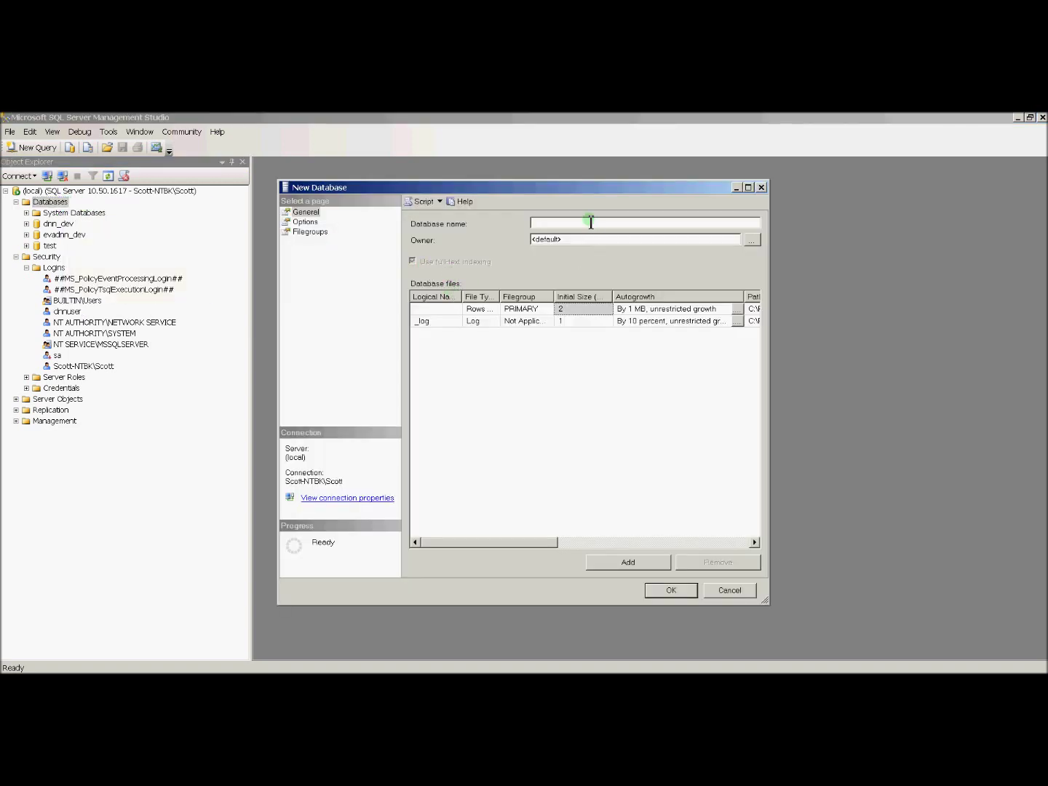
{"action": "type", "text": "dnn6"}
{"action": "left_click", "coordinate": [672, 589]}
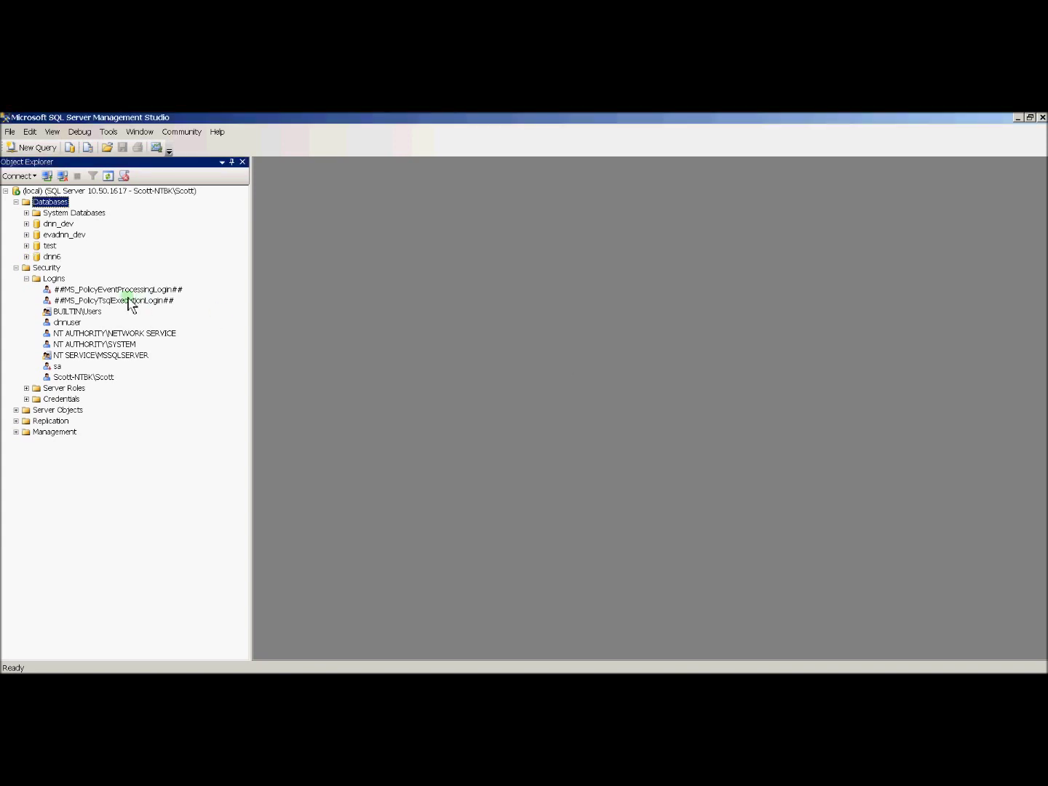
{"action": "left_click", "coordinate": [53, 257]}
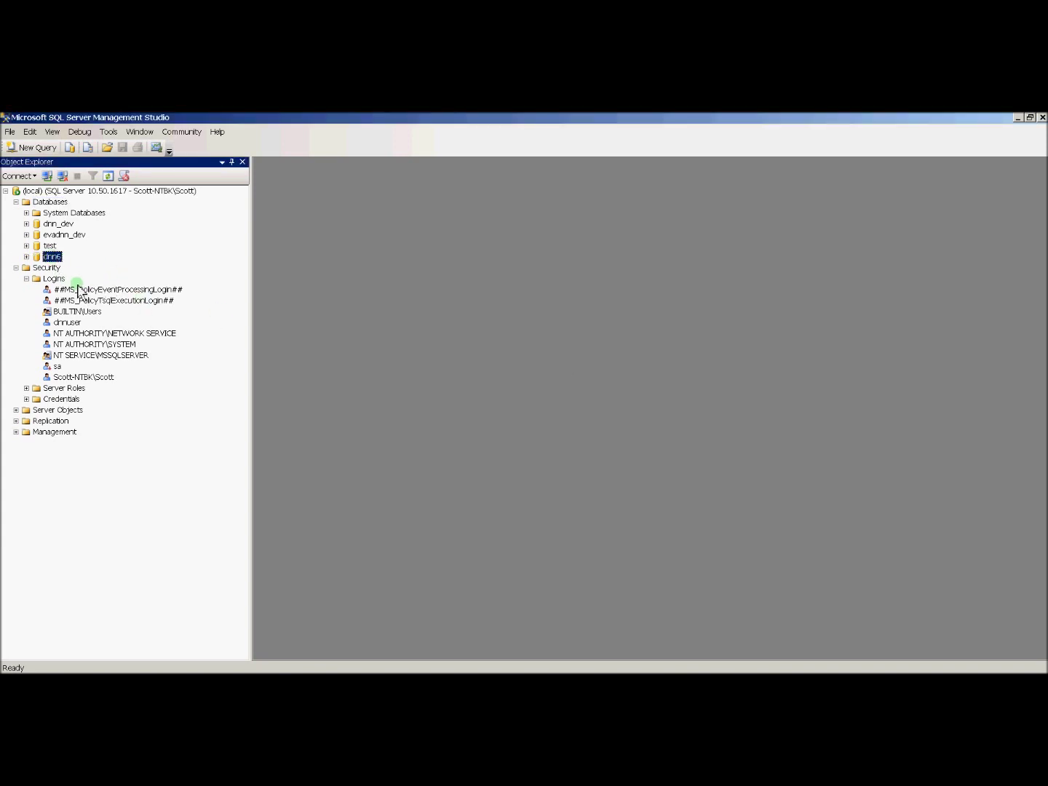
{"action": "left_click", "coordinate": [66, 322]}
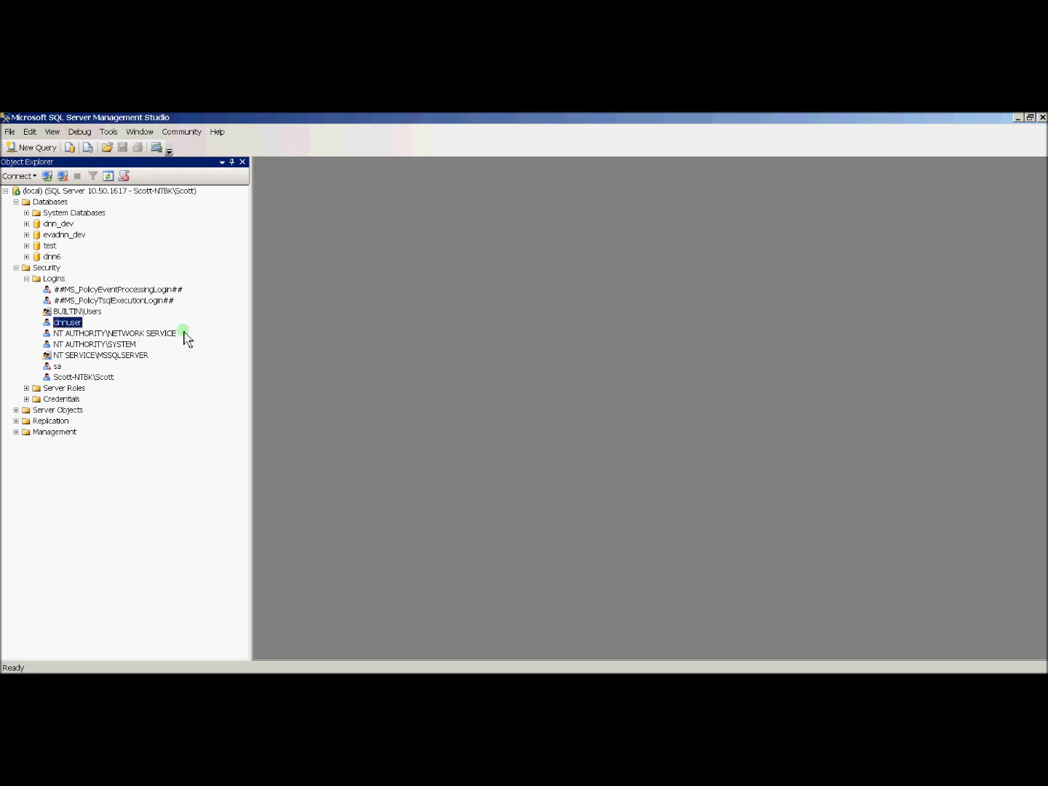
Step: Map the dnnuser login to dnn6 with the db_owner role, then return to the wizard
{"action": "right_click", "coordinate": [75, 329]}
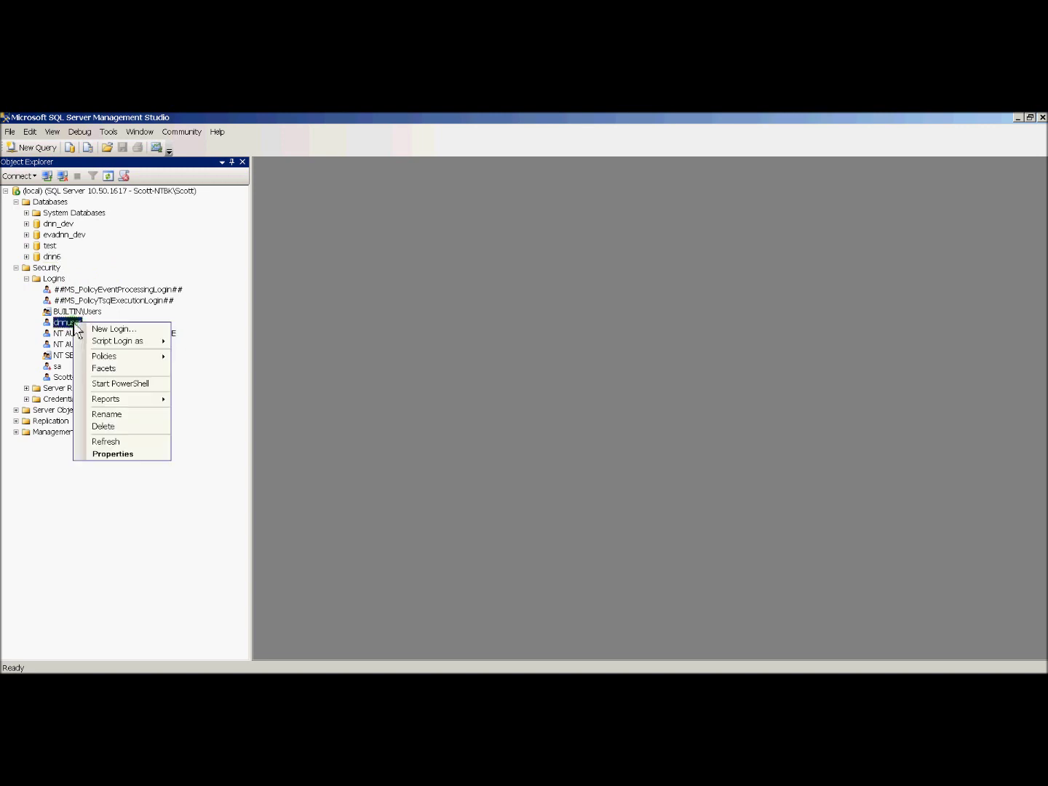
{"action": "left_click", "coordinate": [115, 454]}
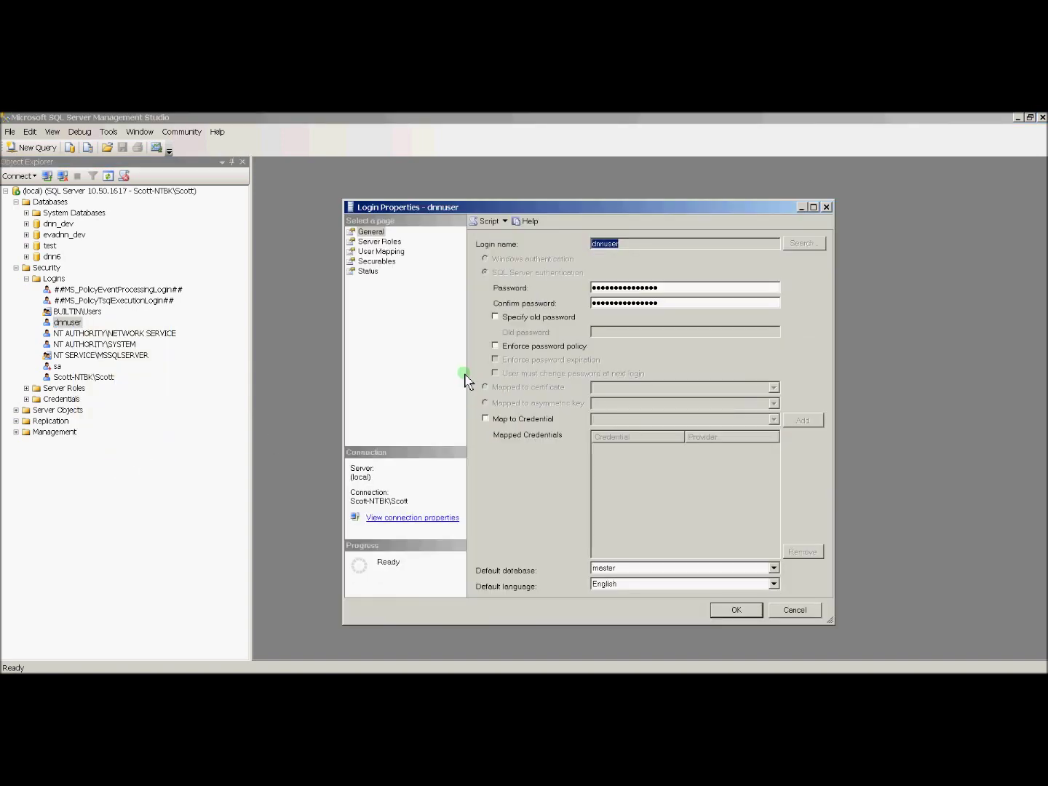
{"action": "left_click", "coordinate": [376, 251]}
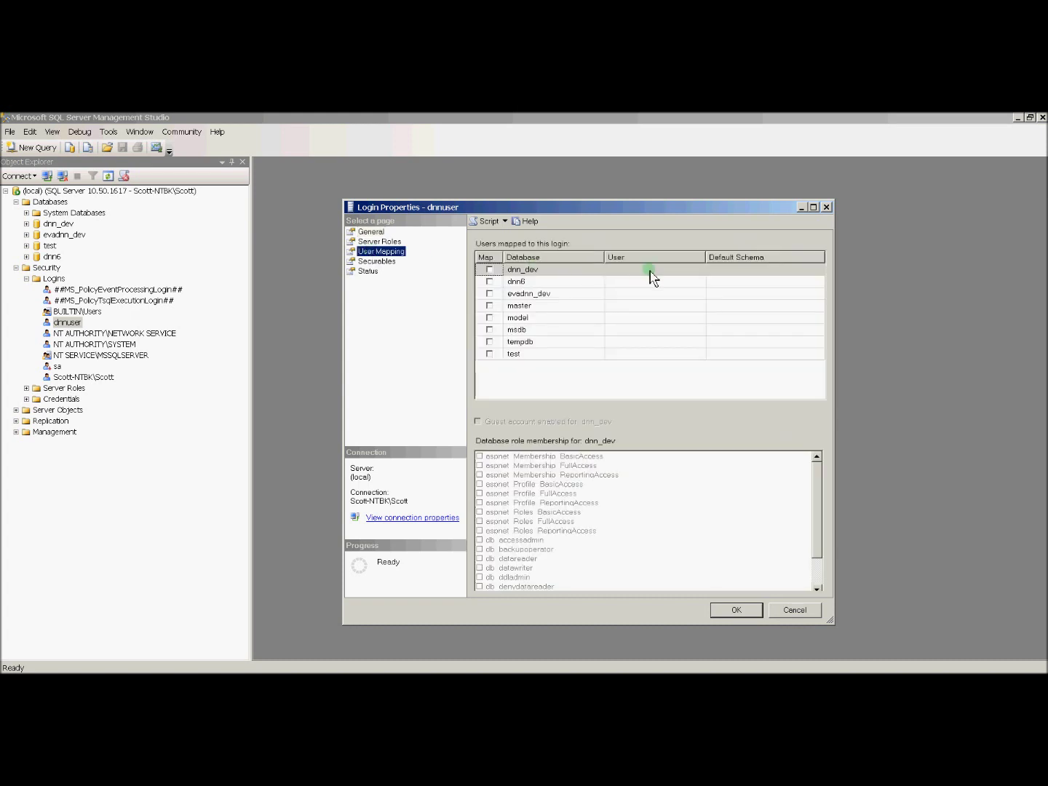
{"action": "left_click", "coordinate": [490, 282]}
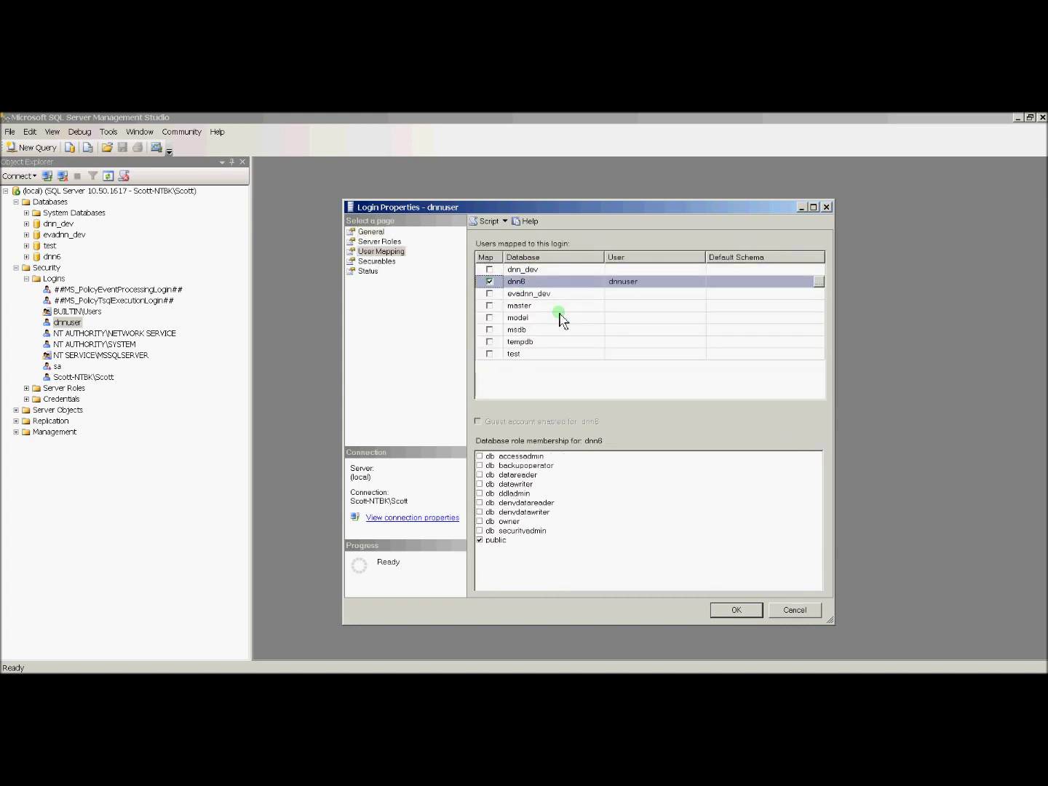
{"action": "left_click", "coordinate": [480, 521]}
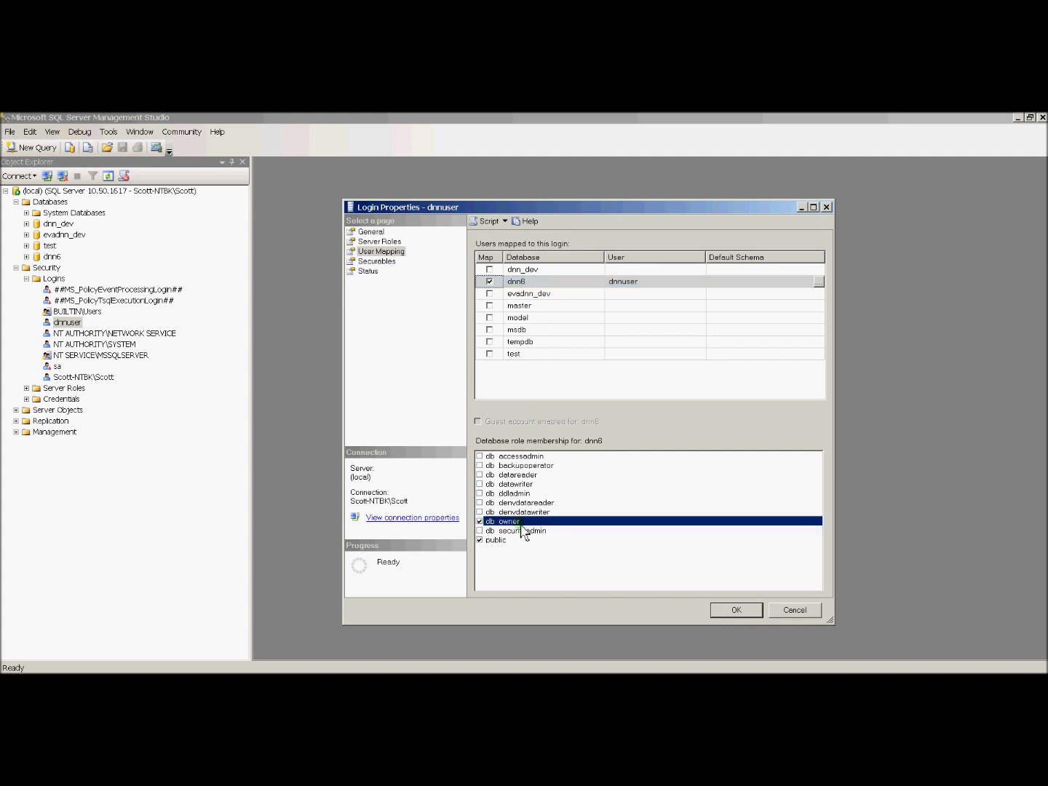
{"action": "left_click", "coordinate": [746, 611]}
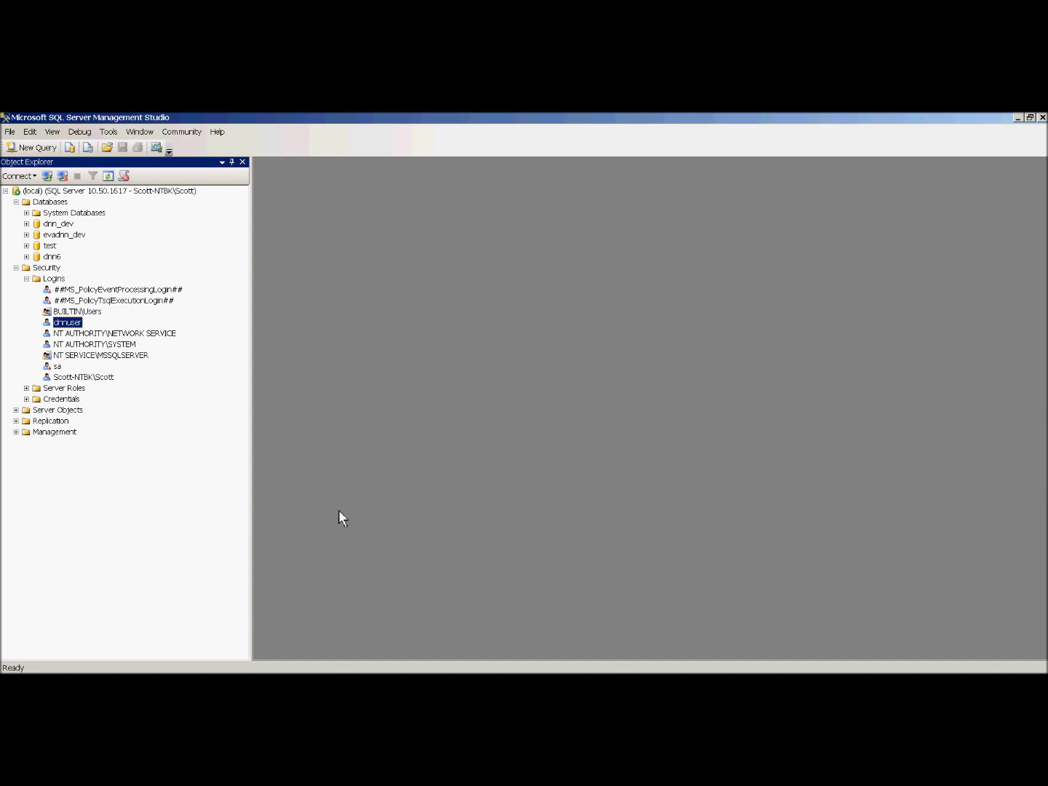
{"action": "left_click", "coordinate": [117, 684]}
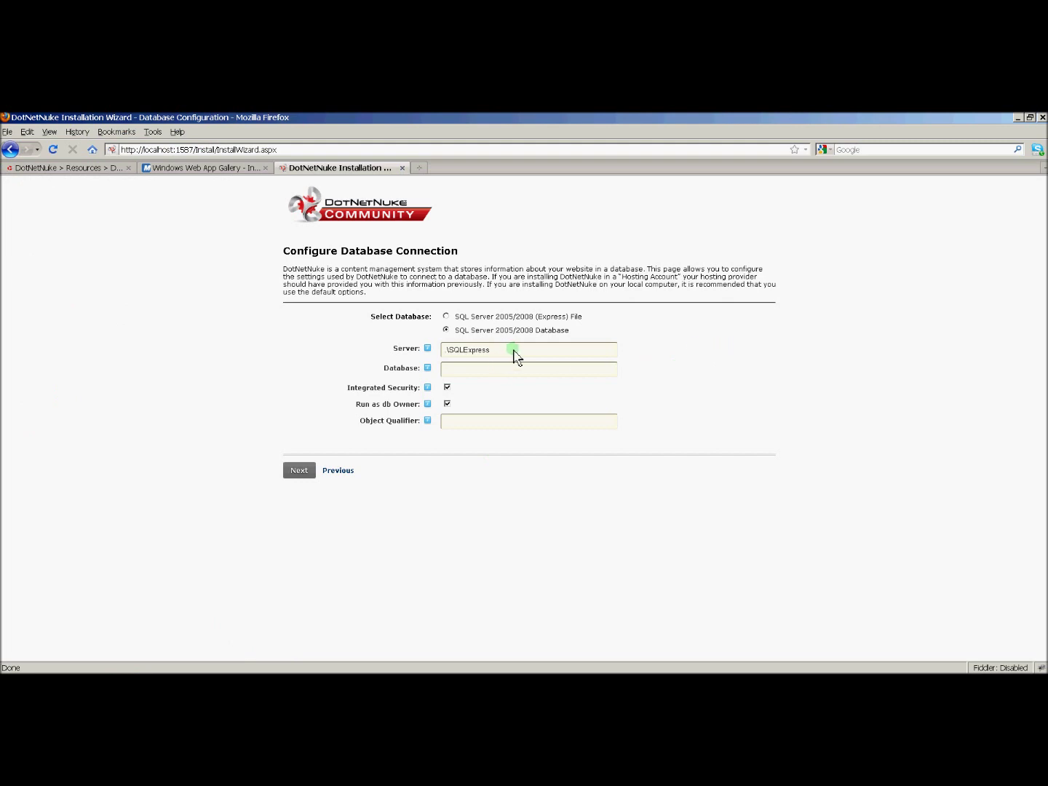
Step: Set the connection's server to '.' and the database to dnn6
{"action": "left_click_drag", "start_coordinate": [513, 350], "coordinate": [428, 347]}
{"action": "key", "text": "BackSpace"}
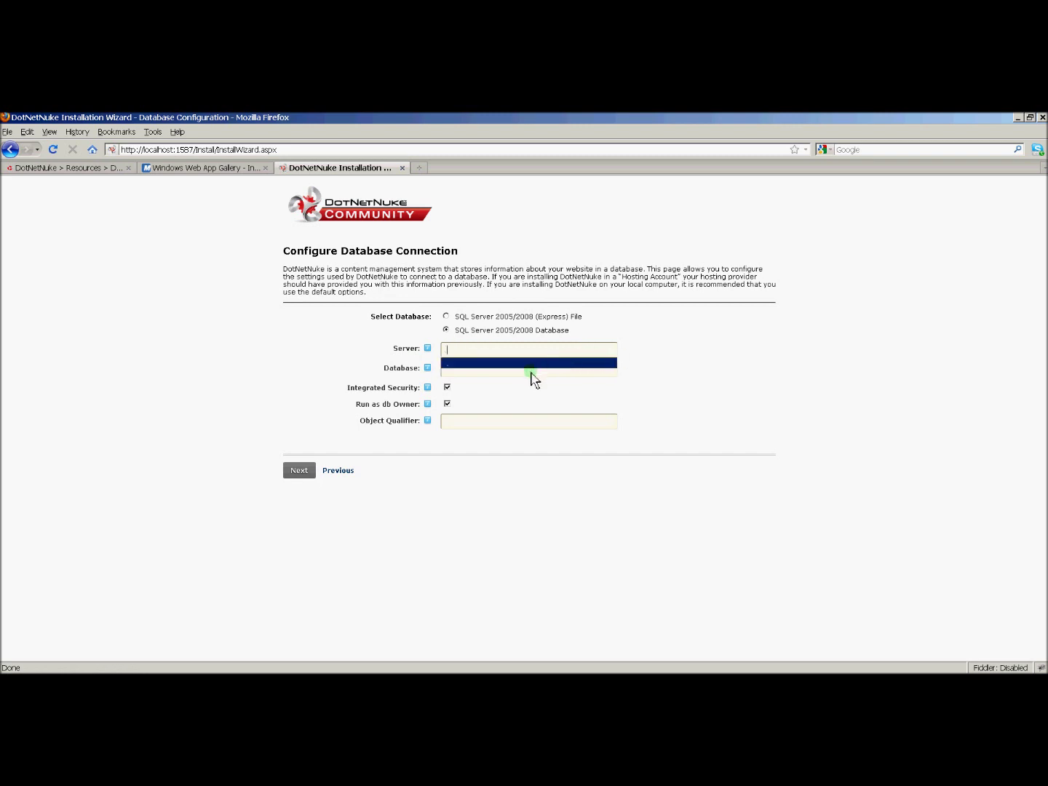
{"action": "left_click", "coordinate": [532, 364]}
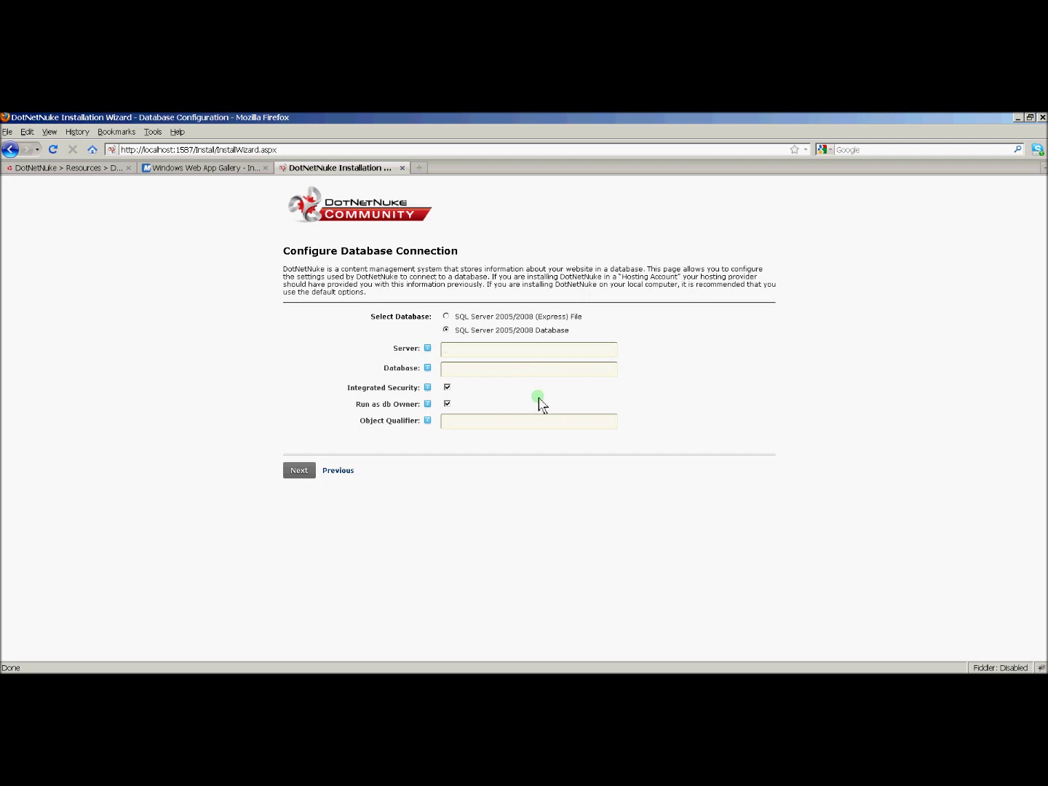
{"action": "left_click", "coordinate": [500, 370]}
{"action": "type", "text": "dnn6"}
{"action": "left_click", "coordinate": [674, 380]}
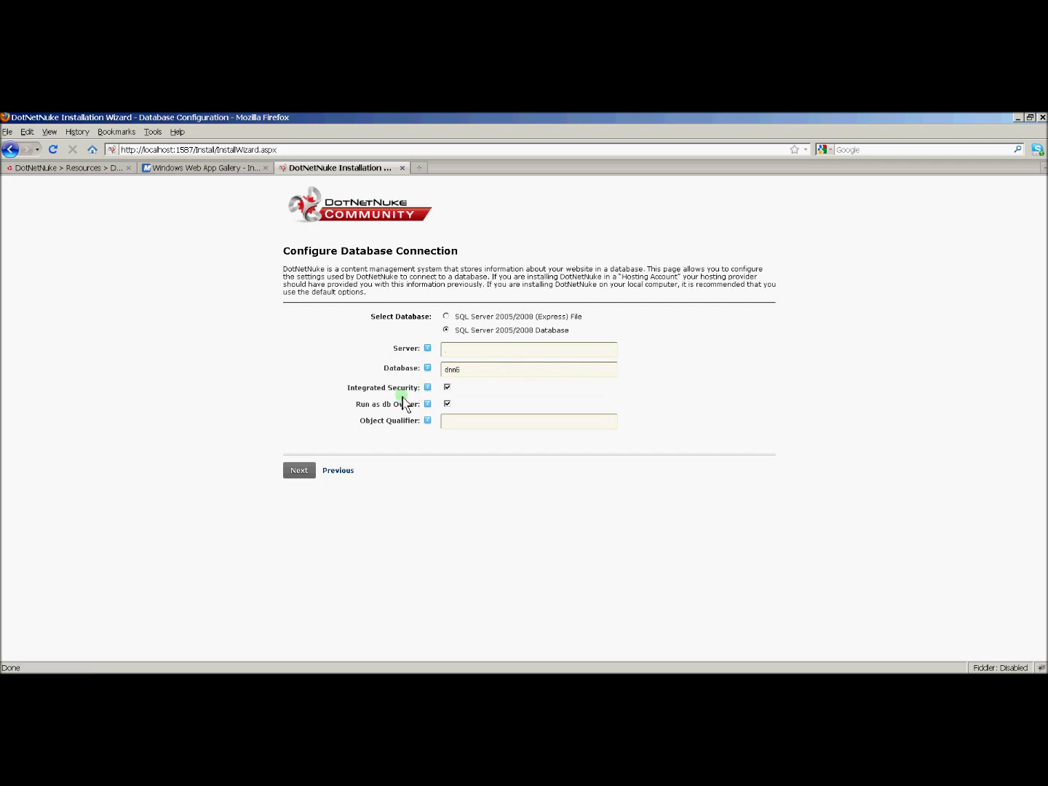
Step: Turn off Integrated Security, enter the SQL login's user ID and password, run as db owner, and submit
{"action": "left_click", "coordinate": [448, 388]}
{"action": "left_click", "coordinate": [497, 410]}
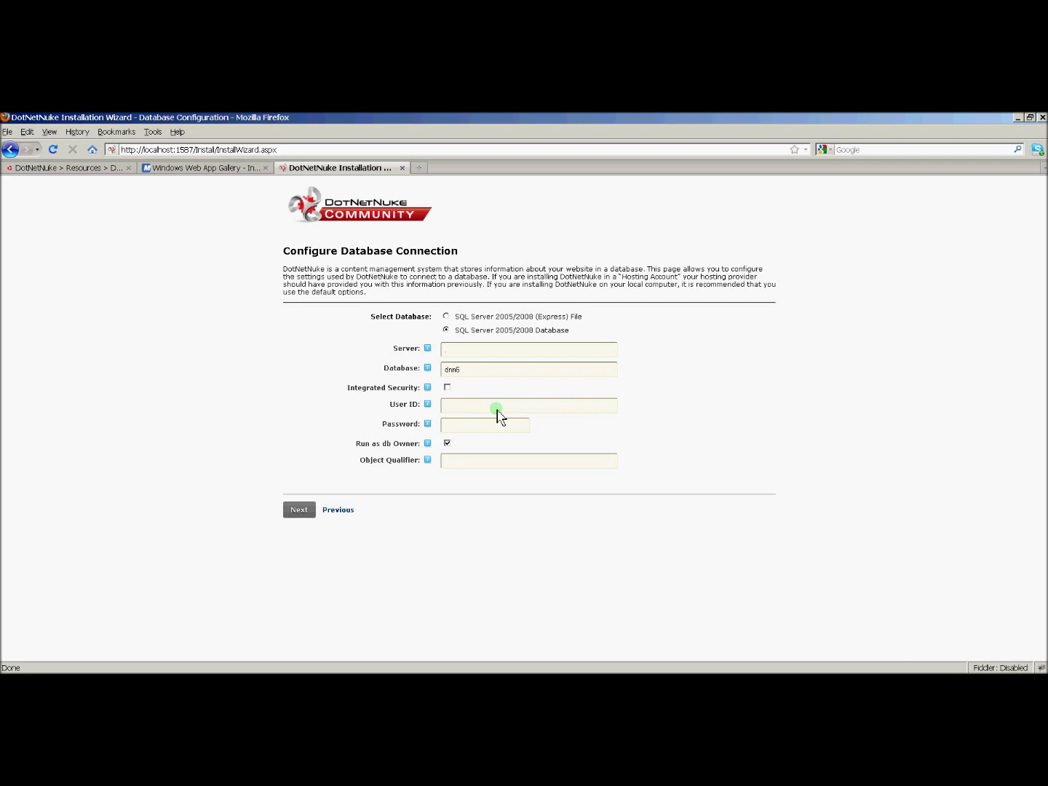
{"action": "type", "text": "dn"}
{"action": "left_click", "coordinate": [514, 421]}
{"action": "left_click", "coordinate": [488, 427]}
{"action": "type", "text": "password"}
{"action": "left_click", "coordinate": [447, 444]}
{"action": "left_click", "coordinate": [307, 509]}
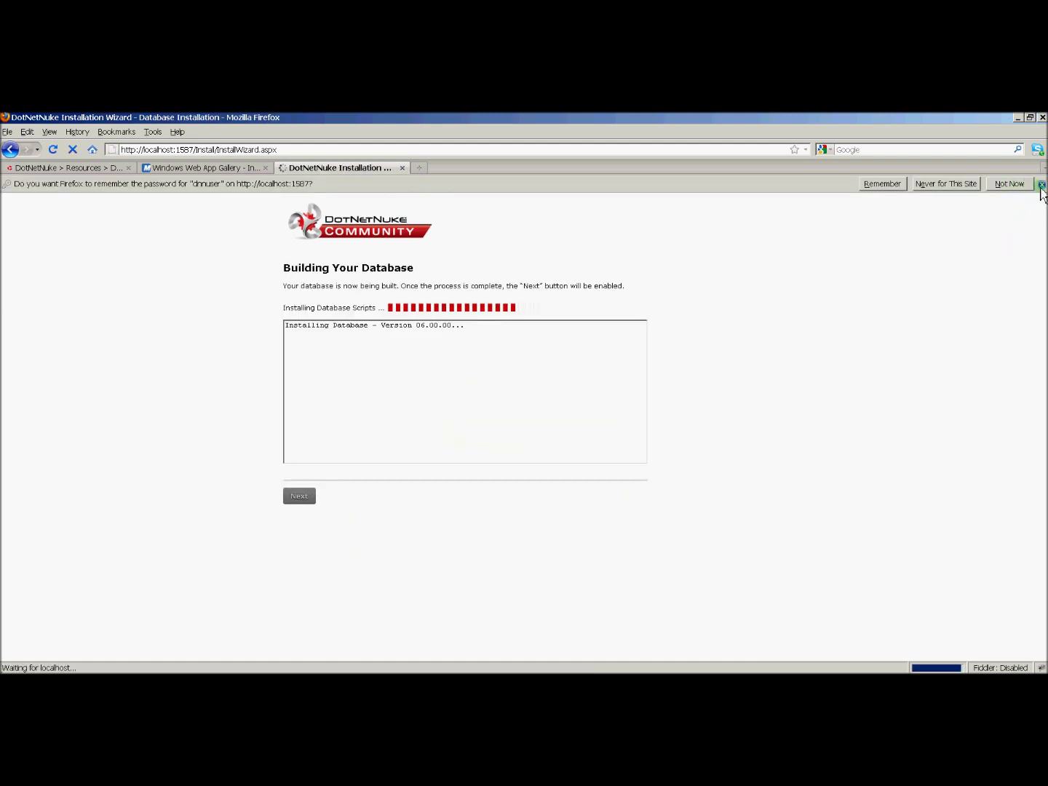
Step: Dismiss Firefox's remember-password bar and continue once the database build completes
{"action": "left_click", "coordinate": [1042, 186]}
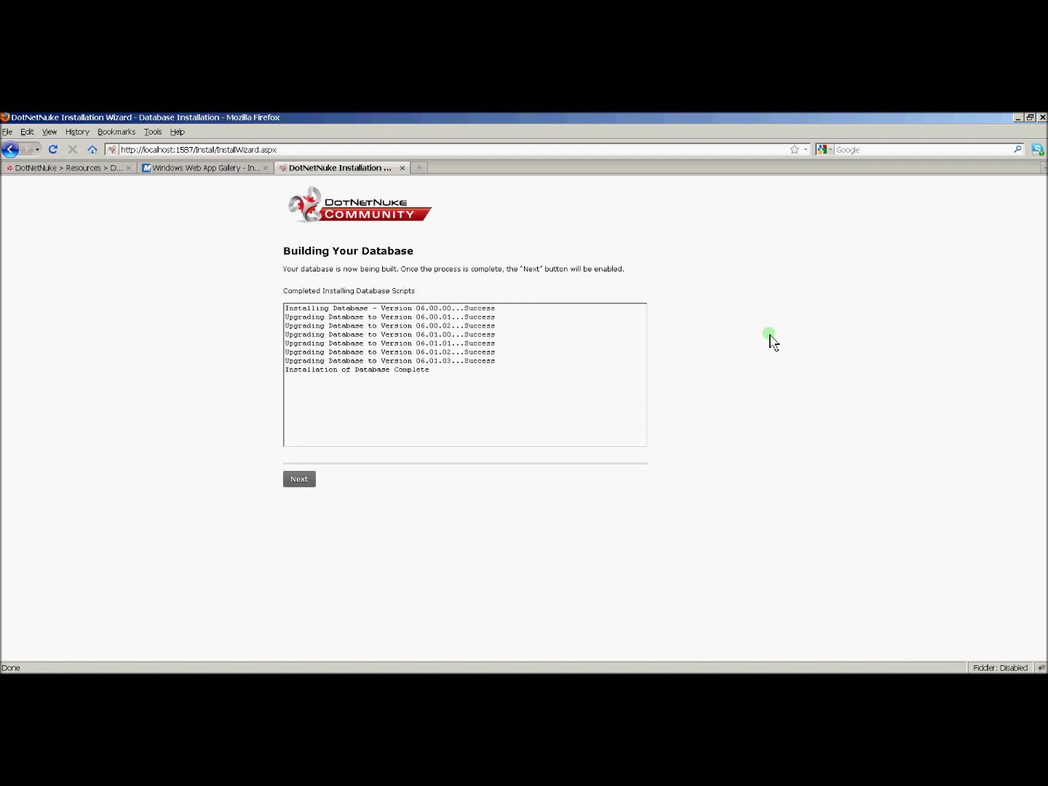
{"action": "left_click", "coordinate": [304, 485]}
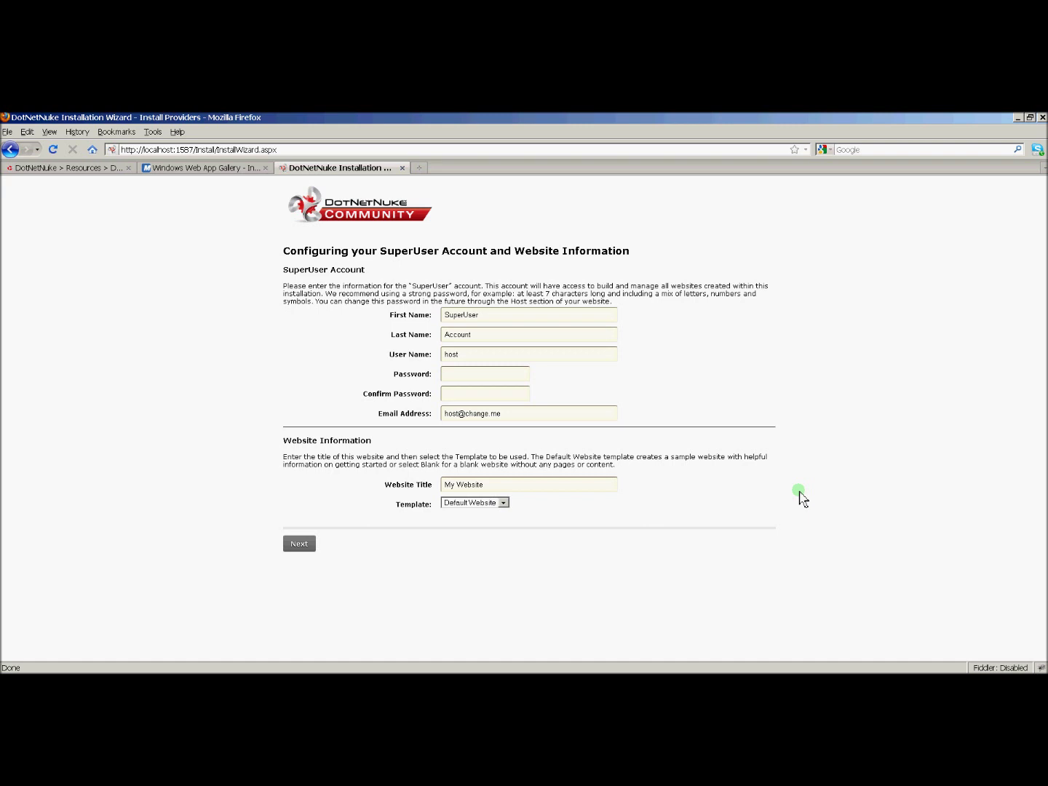
Step: Enter and confirm the SuperUser account password
{"action": "left_click", "coordinate": [466, 376]}
{"action": "type", "text": "password1"}
{"action": "key", "text": "Tab"}
{"action": "type", "text": "password1"}
{"action": "key", "text": "Tab"}
Step: Title the website DNN Development, keep the Default Website template, and submit
{"action": "key", "text": "Tab"}
{"action": "type", "text": "dn"}
{"action": "key", "text": "Tab"}
{"action": "key", "text": "shift+Tab"}
{"action": "type", "text": "dnn"}
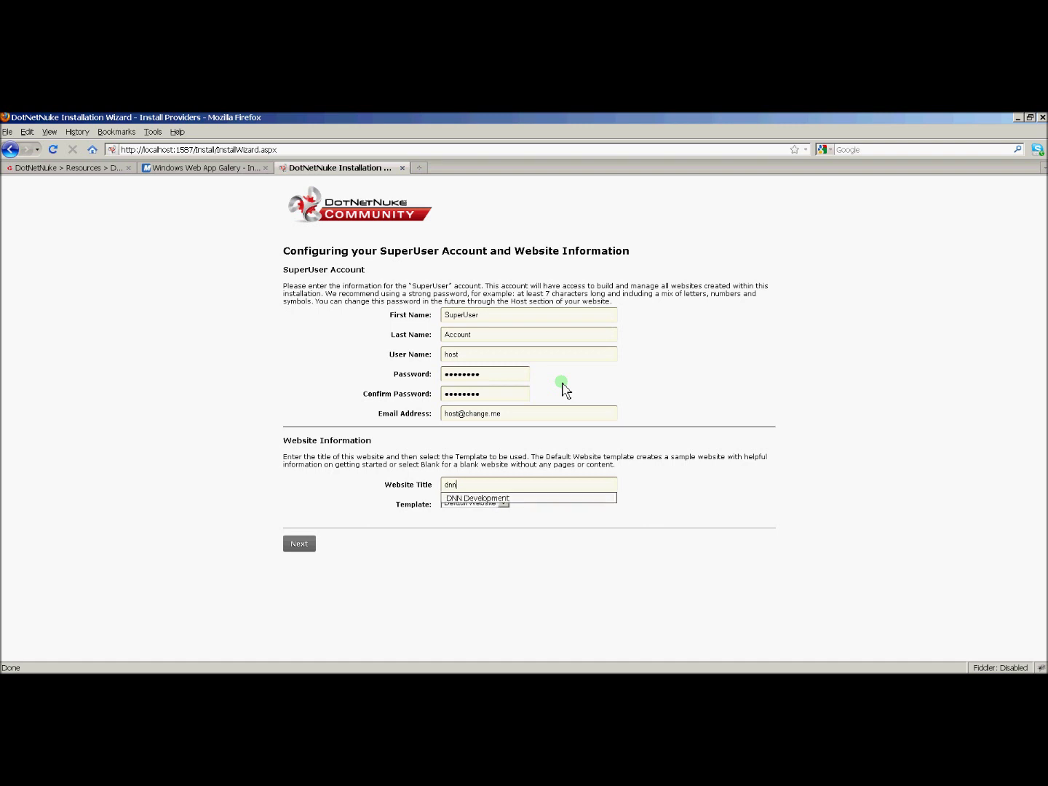
{"action": "key", "text": "Down"}
{"action": "key", "text": "Tab"}
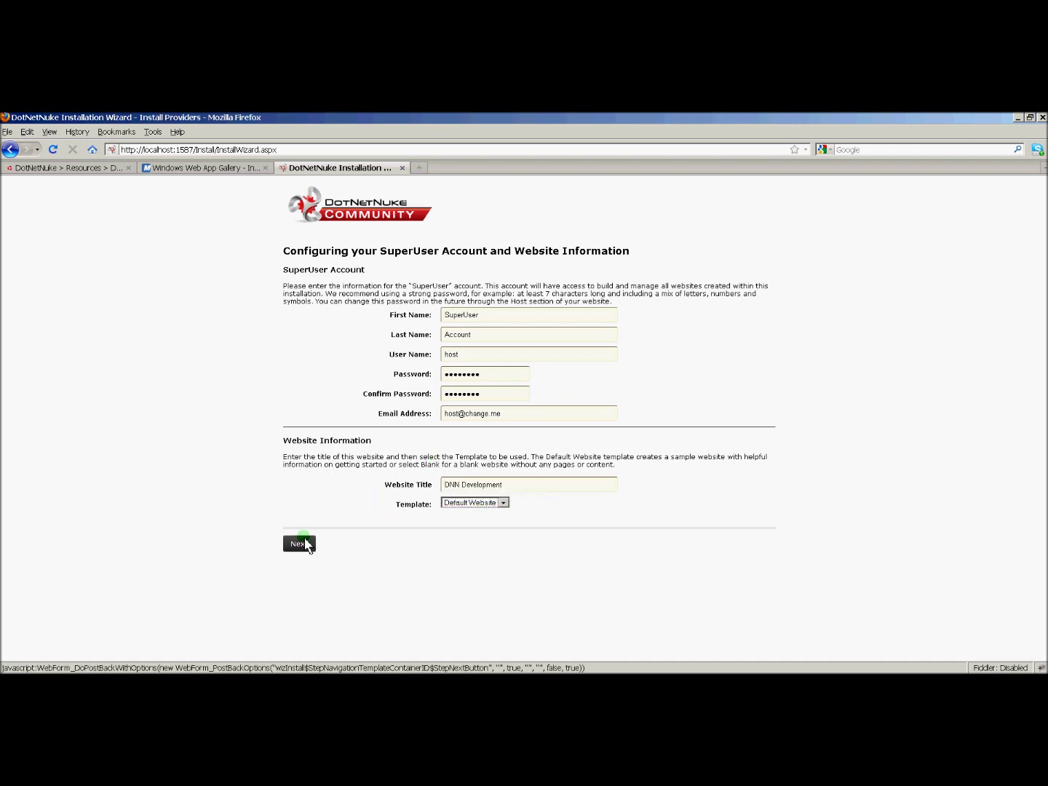
{"action": "left_click", "coordinate": [298, 547]}
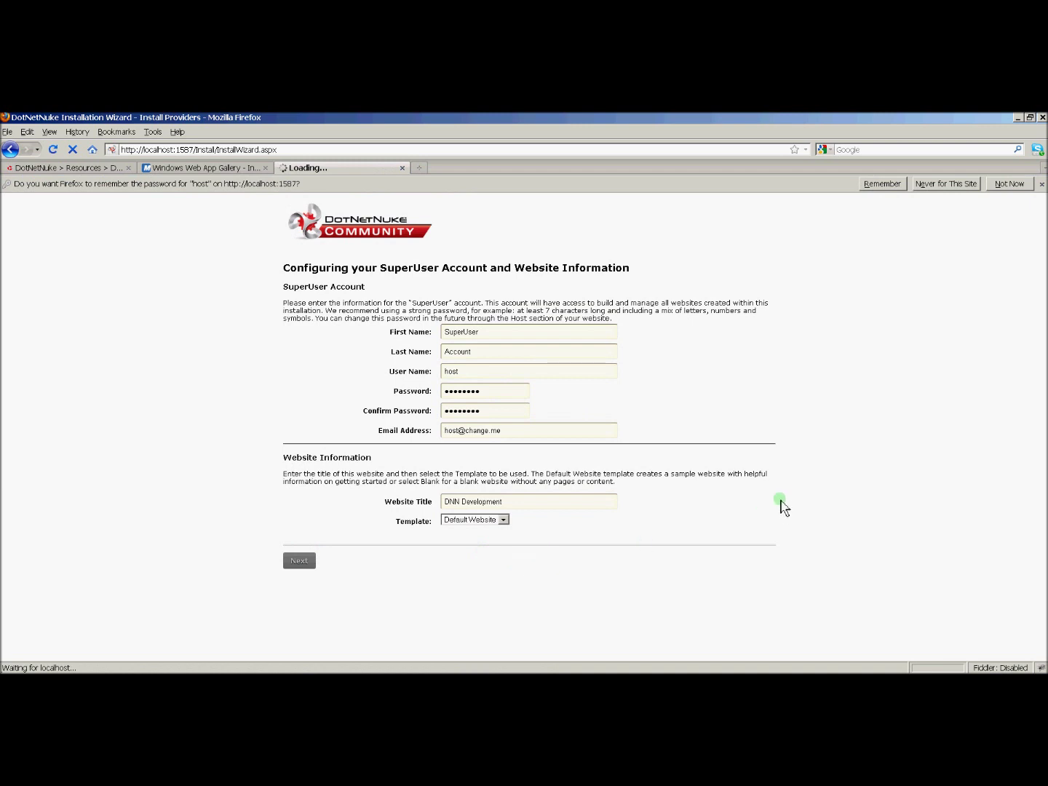